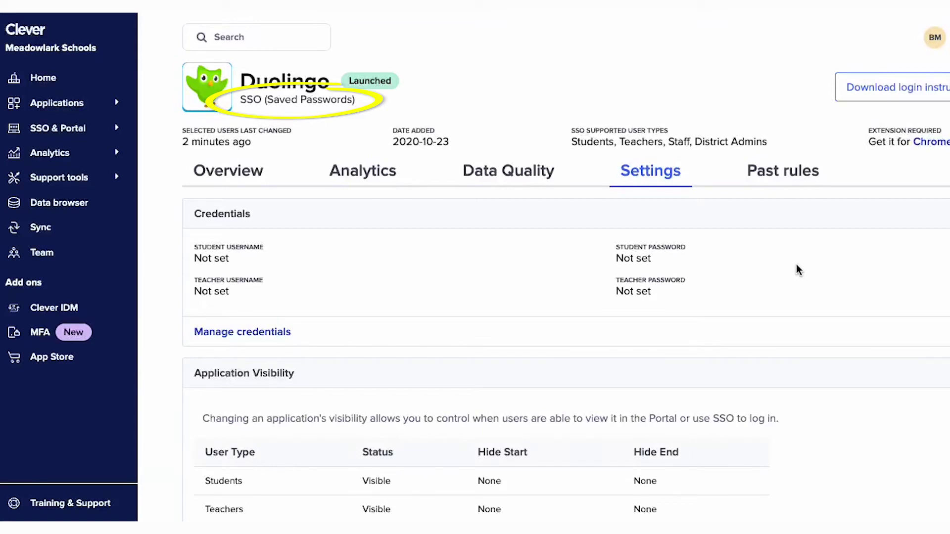
Switch Duolingo credentials to individual users setting their own, then go to Add applications
{"action": "left_click", "coordinate": [282, 334]}
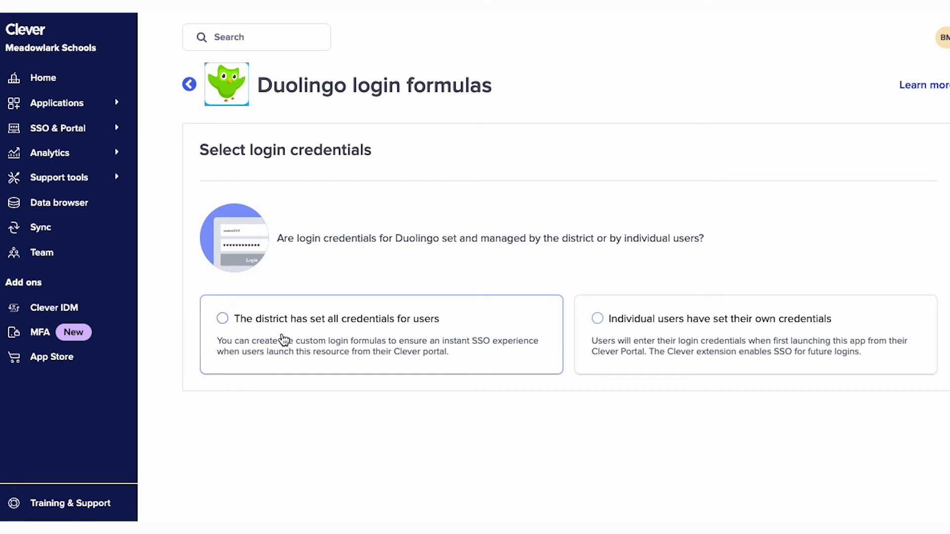
{"action": "left_click", "coordinate": [284, 340]}
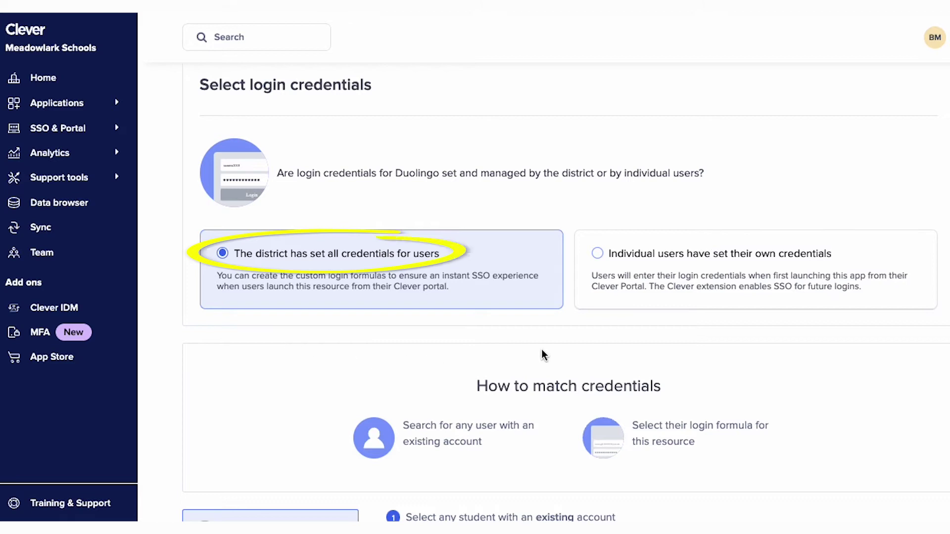
{"action": "left_click", "coordinate": [665, 292]}
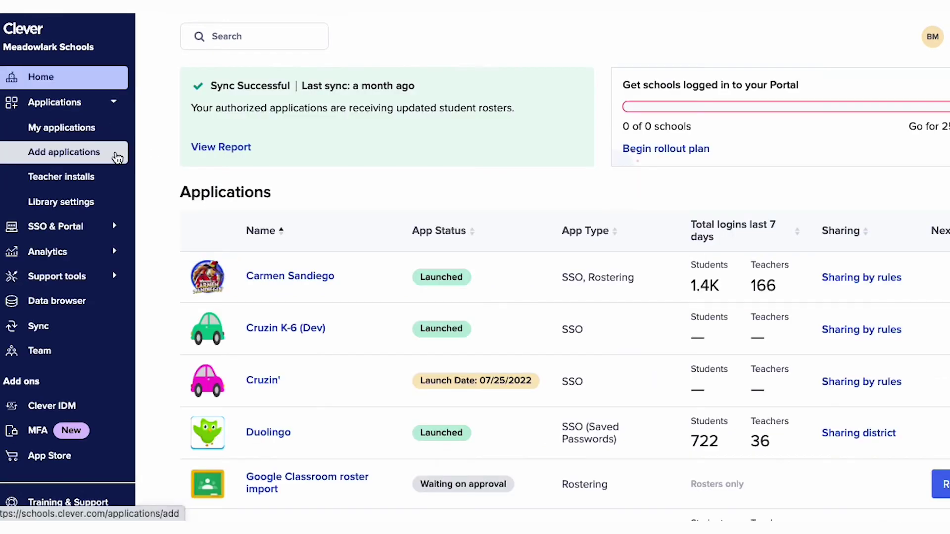
{"action": "left_click", "coordinate": [117, 155]}
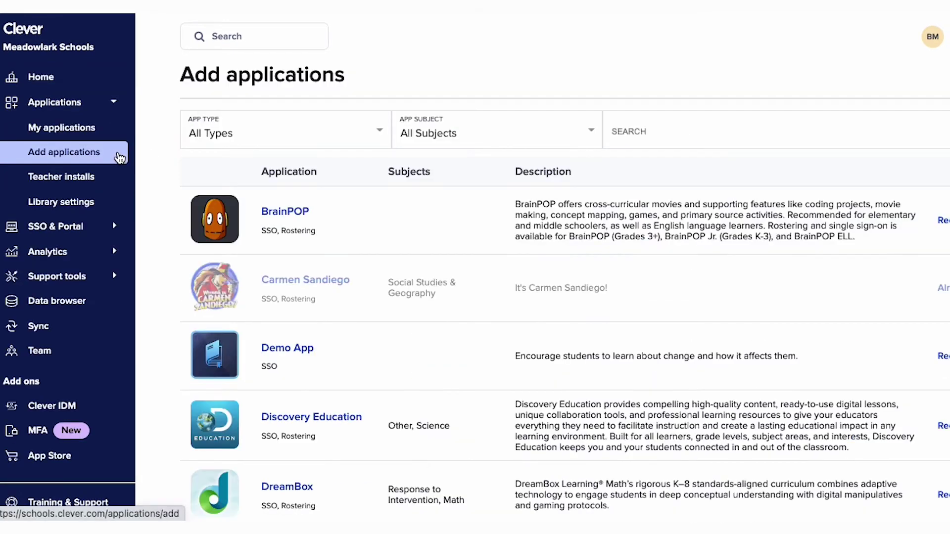
Request Happy Math with its pasted login page URL, a test username and password
{"action": "type", "text": "Happy Math"}
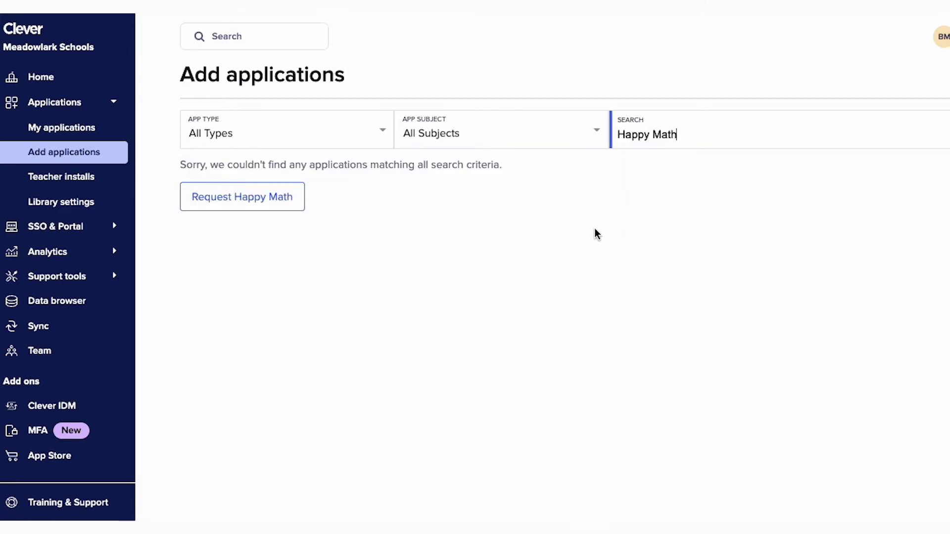
{"action": "left_click", "coordinate": [287, 208]}
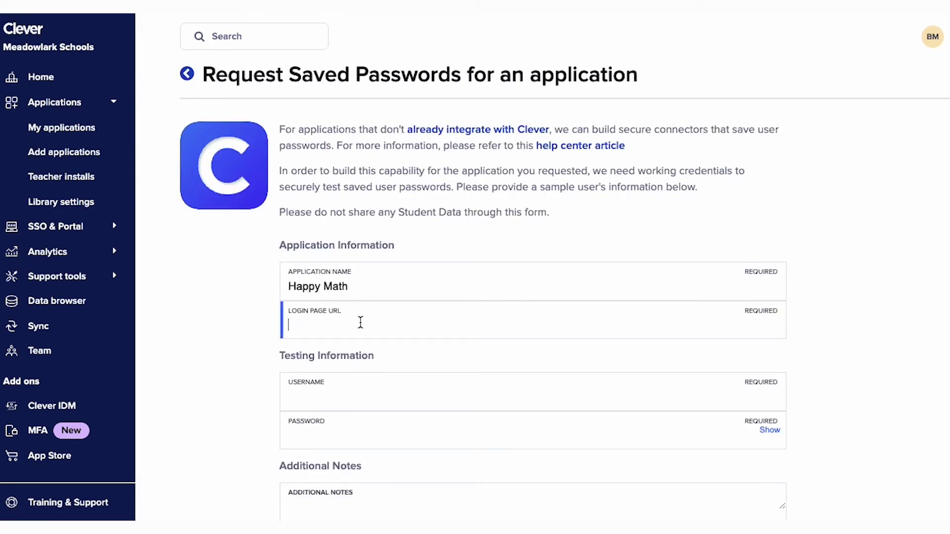
{"action": "type", "text": "http://happy.math/k12"}
{"action": "key", "text": "Tab"}
{"action": "type", "text": "b"}
{"action": "key", "text": "Tab"}
{"action": "type", "text": "************"}
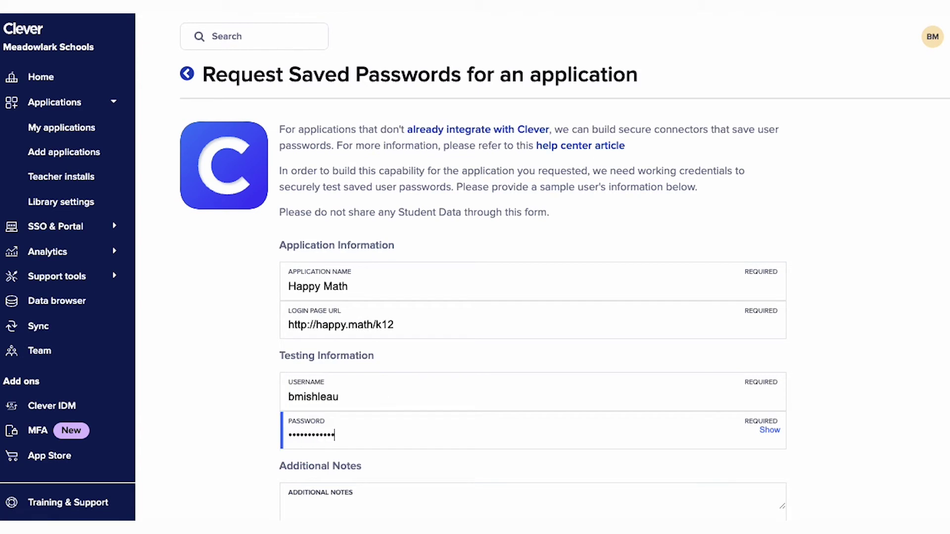
{"action": "scroll", "coordinate": [552, 291], "scroll_direction": "down", "scroll_amount": 1}
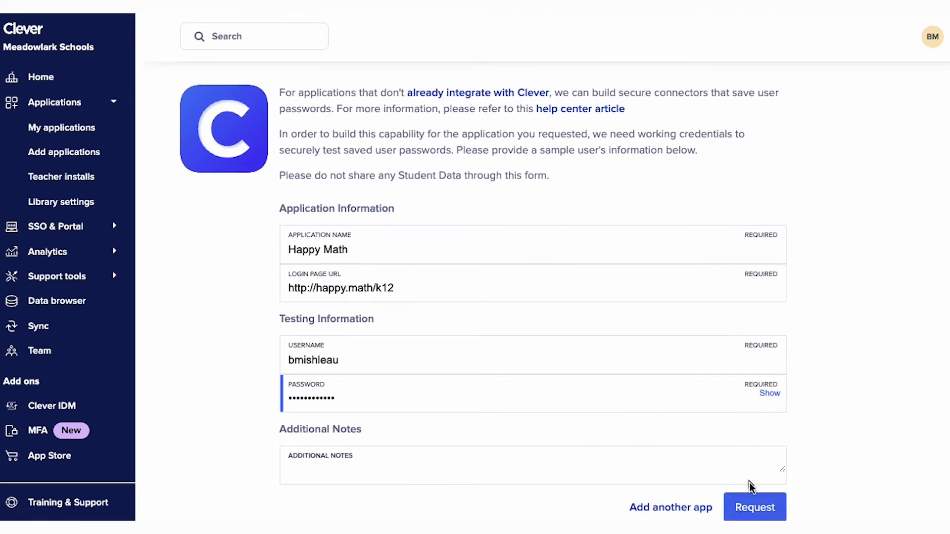
{"action": "left_click", "coordinate": [753, 513]}
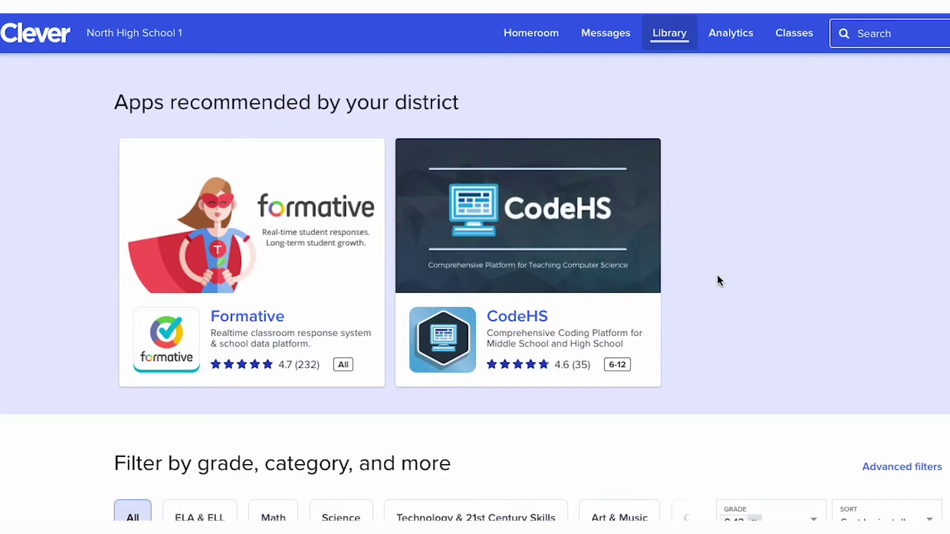
Install PhET Interactive Simulations on the ELA All-Stars and Social Studies Sleuths pages, allowing its permissions
{"action": "scroll", "coordinate": [717, 274], "scroll_direction": "down", "scroll_amount": 6}
{"action": "scroll", "coordinate": [717, 275], "scroll_direction": "down", "scroll_amount": 4}
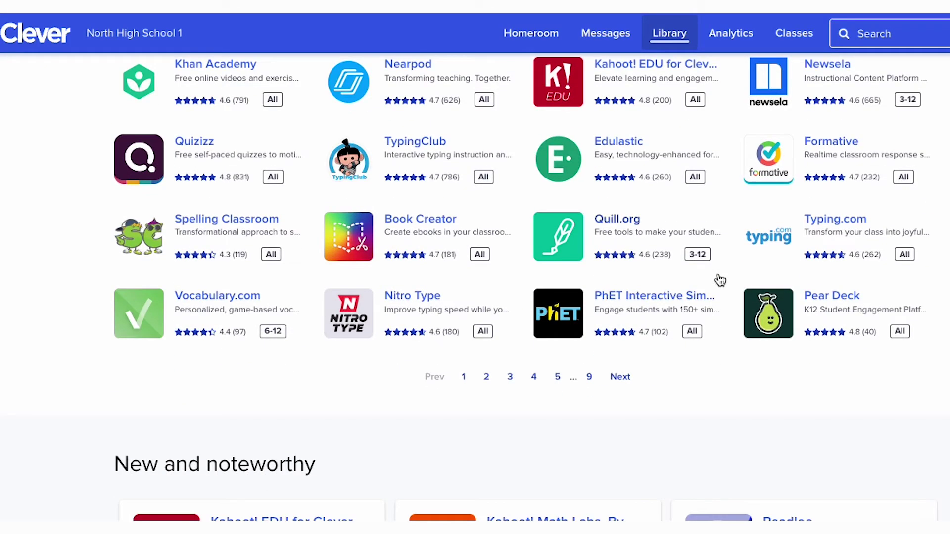
{"action": "left_click", "coordinate": [658, 297]}
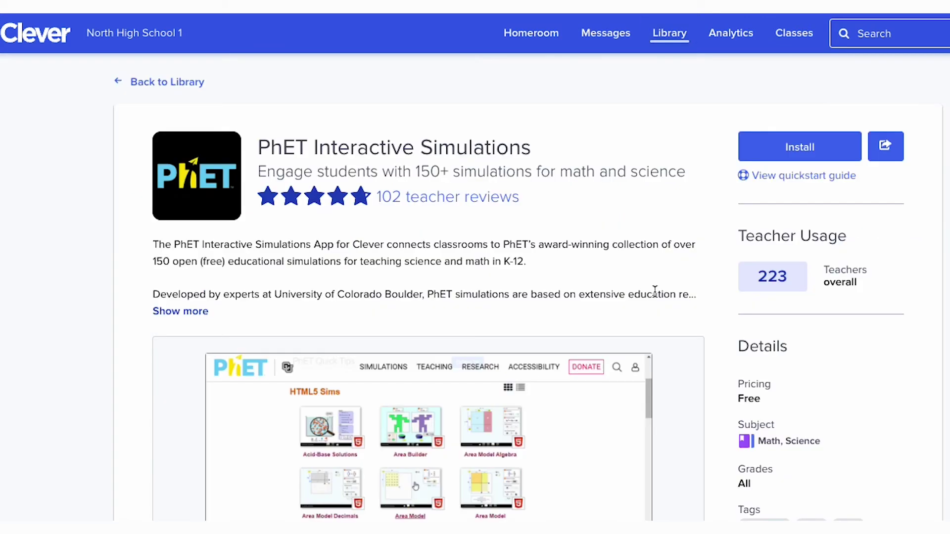
{"action": "left_click", "coordinate": [761, 155]}
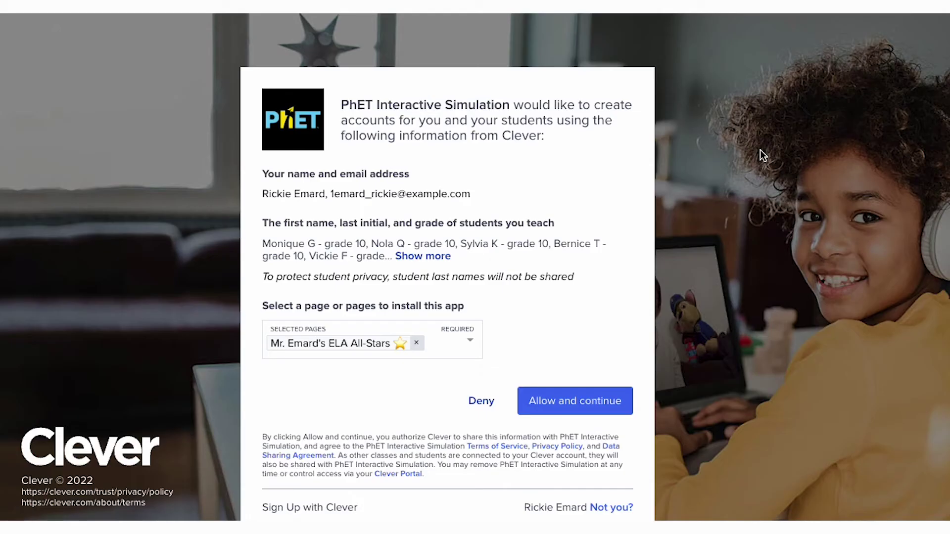
{"action": "left_click", "coordinate": [474, 342]}
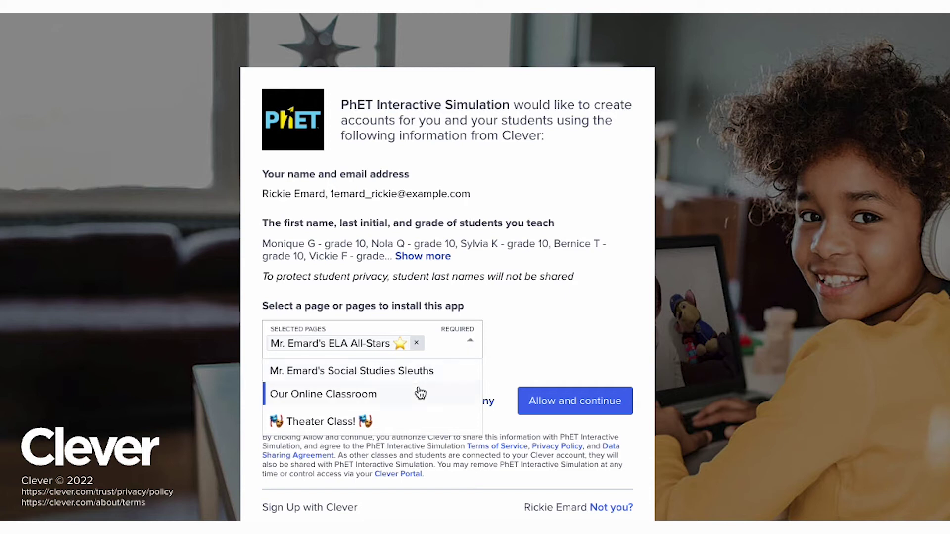
{"action": "left_click", "coordinate": [416, 372]}
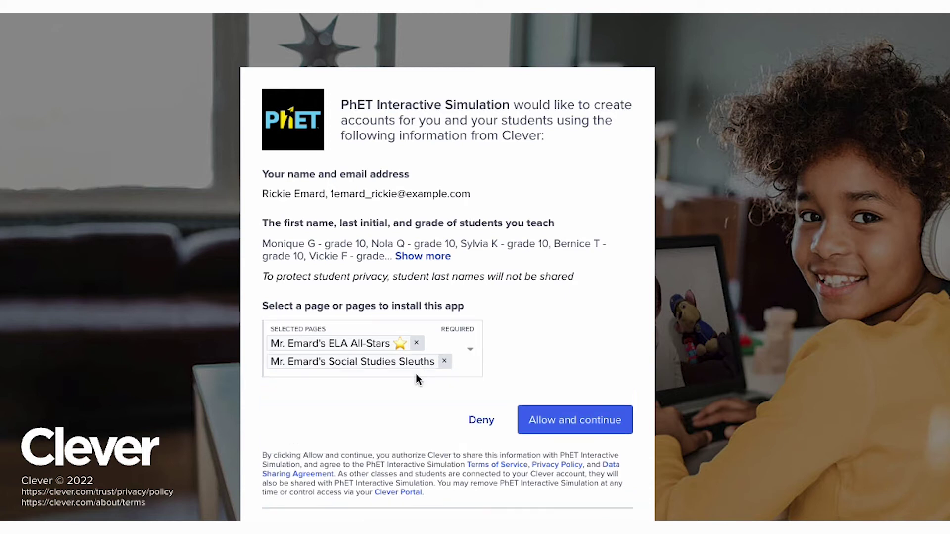
{"action": "left_click", "coordinate": [526, 420]}
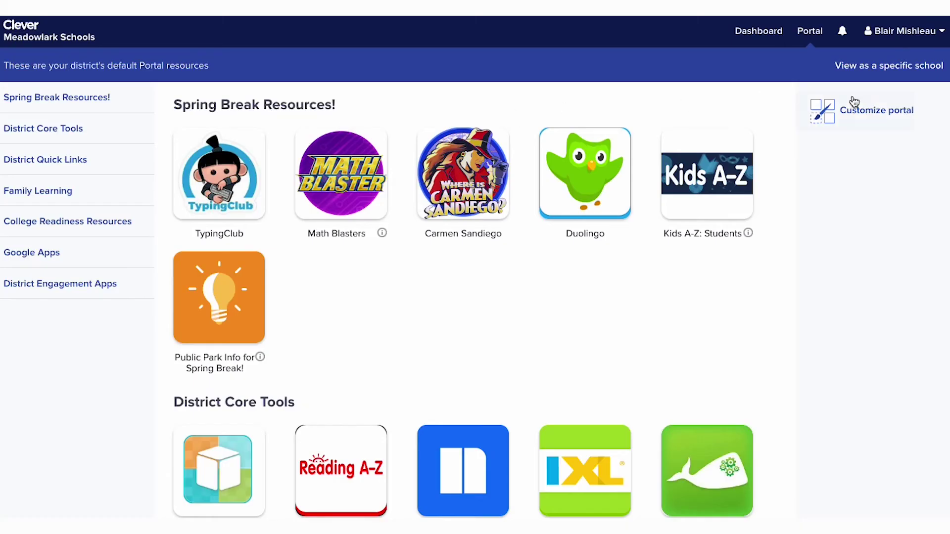
In portal customization, start a custom District Quick Links link with the laughing-face icon
{"action": "left_click", "coordinate": [849, 102]}
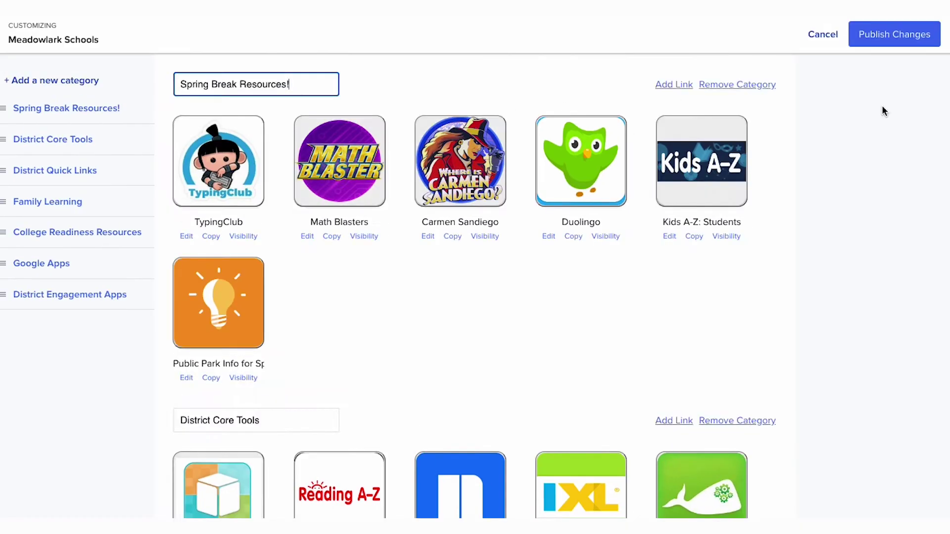
{"action": "scroll", "coordinate": [865, 227], "scroll_direction": "down", "scroll_amount": 10}
{"action": "scroll", "coordinate": [865, 228], "scroll_direction": "down", "scroll_amount": 1}
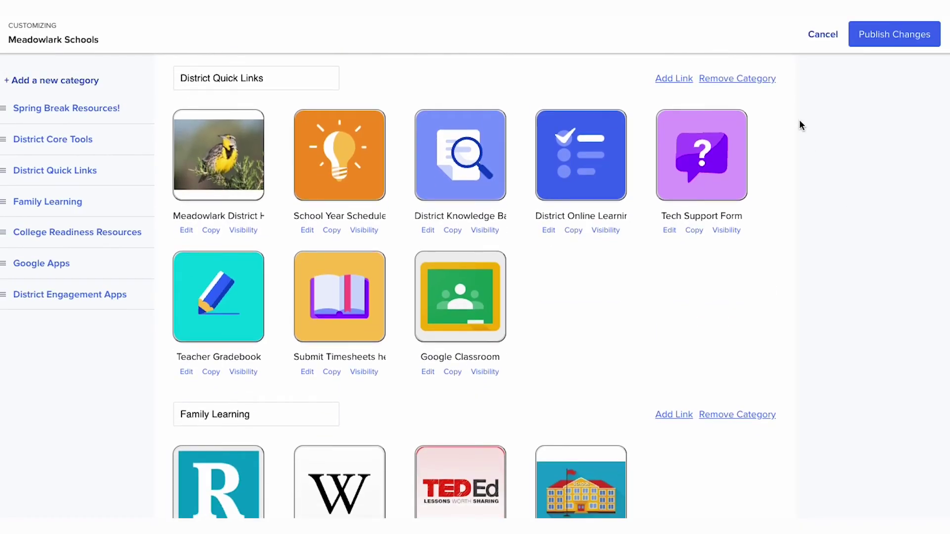
{"action": "left_click", "coordinate": [668, 80]}
{"action": "left_click", "coordinate": [474, 399]}
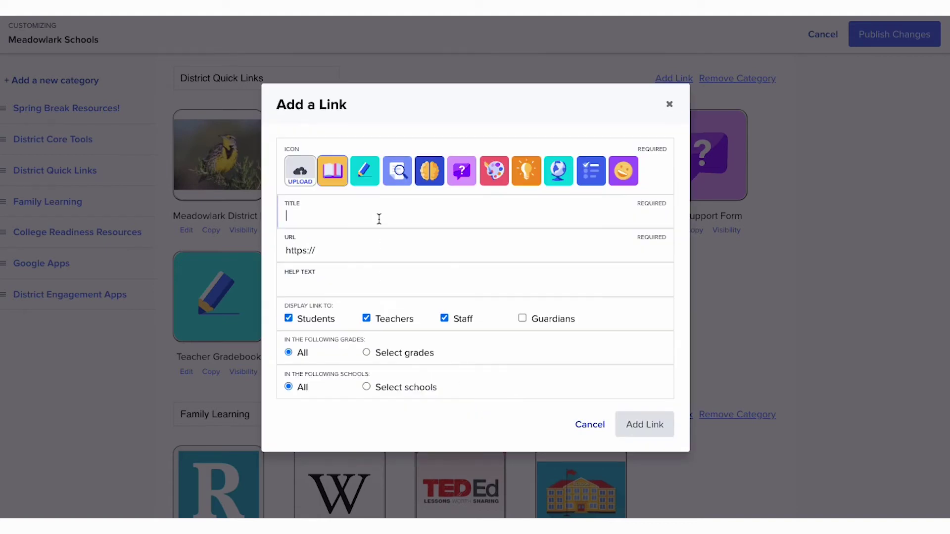
{"action": "left_click", "coordinate": [619, 175]}
Fill in the meadowlark.org field-trip address, add the Field Trip Resources! link, and publish
{"action": "left_click", "coordinate": [442, 253]}
{"action": "type", "text": "mea"}
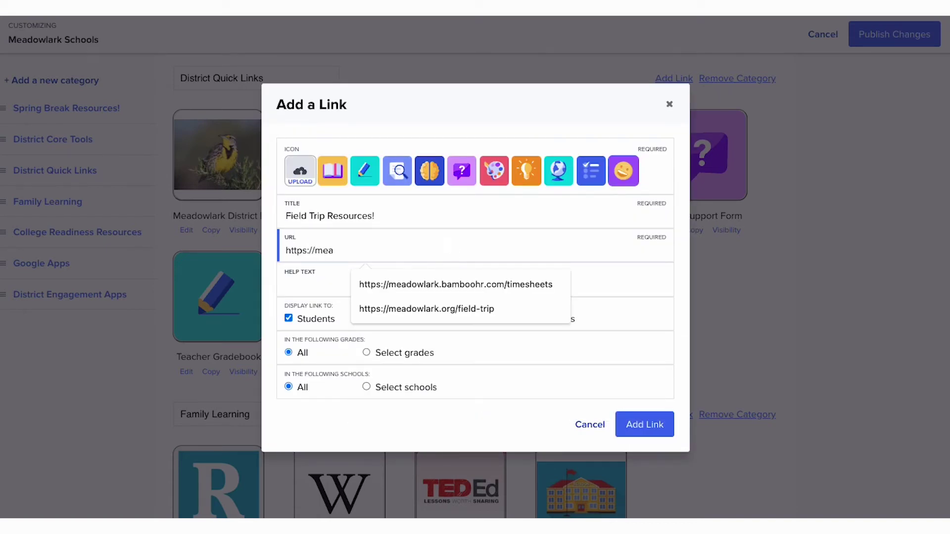
{"action": "left_click", "coordinate": [470, 304]}
{"action": "left_click", "coordinate": [656, 427]}
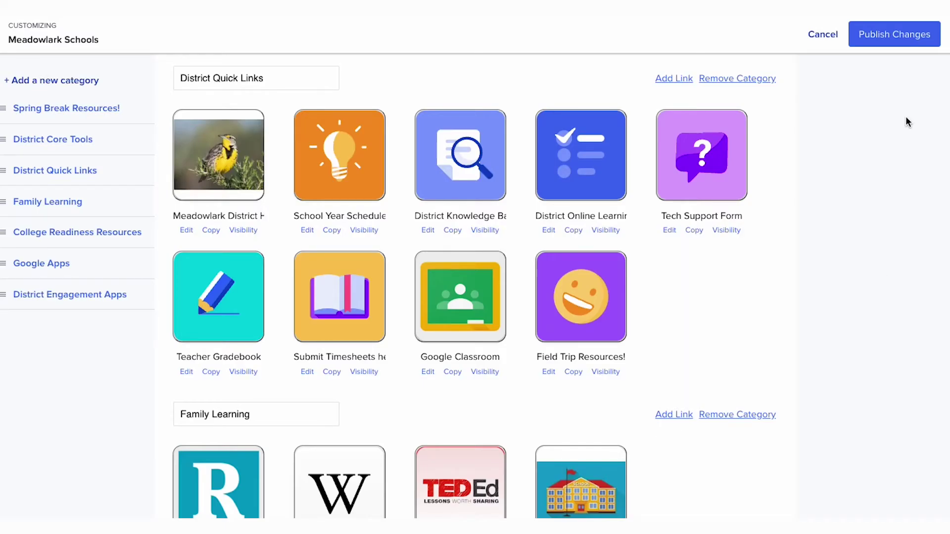
{"action": "left_click", "coordinate": [894, 36]}
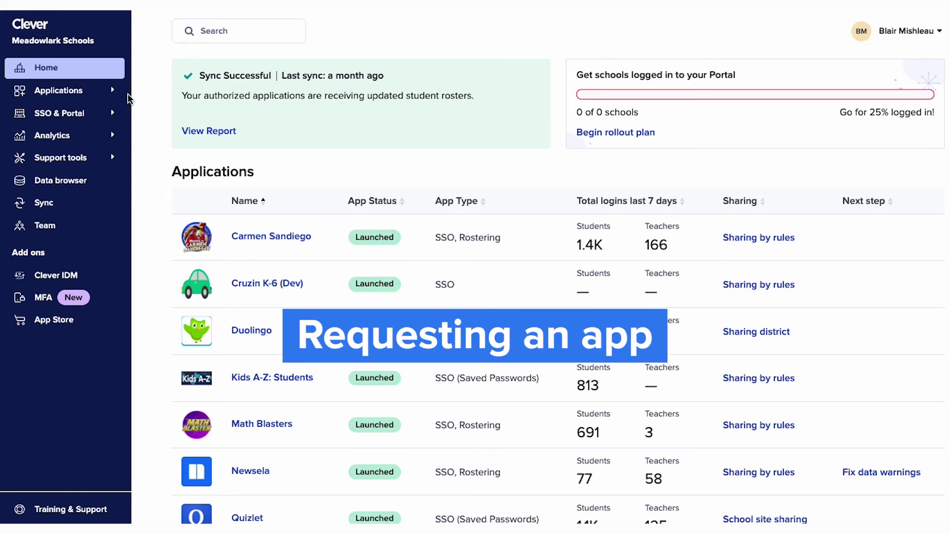
Search 'ixl' in Add applications and request IXL, marking it as not yet purchased
{"action": "left_click", "coordinate": [123, 96]}
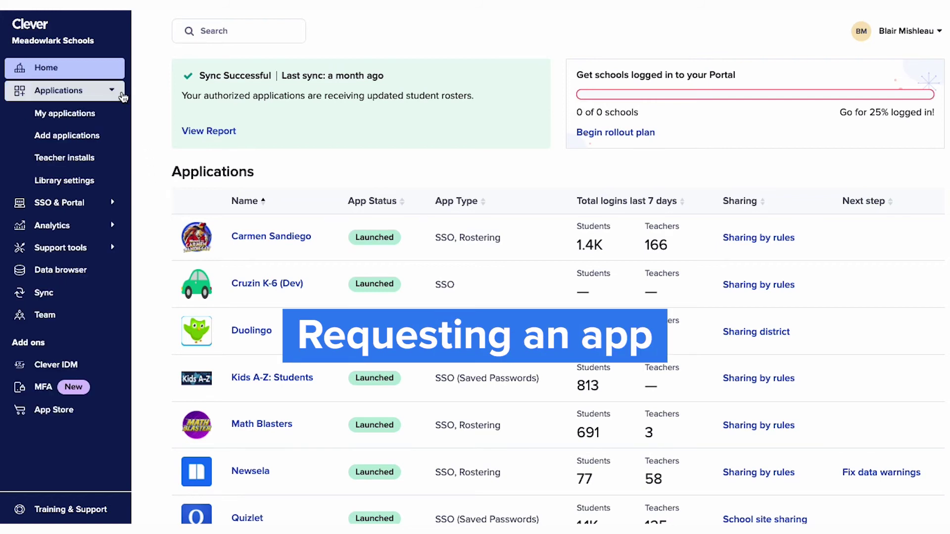
{"action": "left_click", "coordinate": [113, 136]}
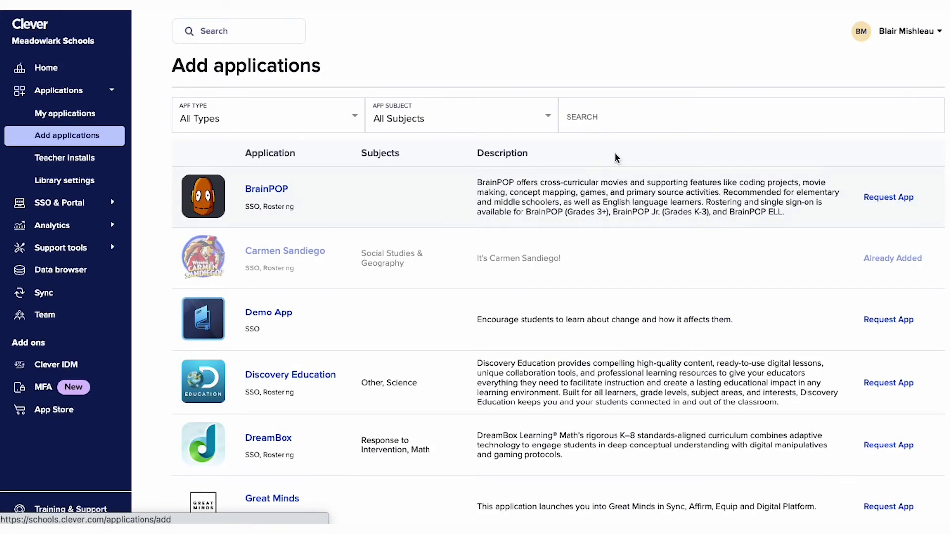
{"action": "left_click", "coordinate": [632, 117]}
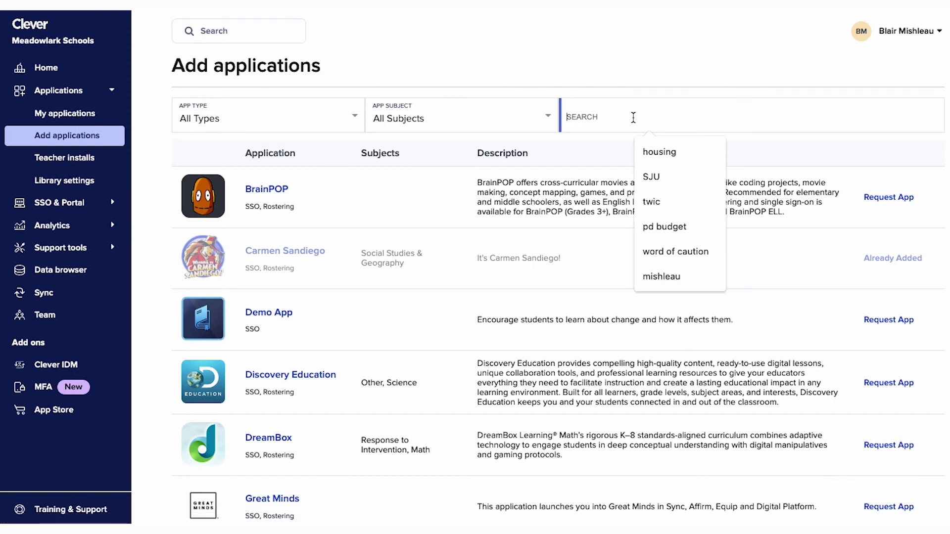
{"action": "type", "text": "ixl"}
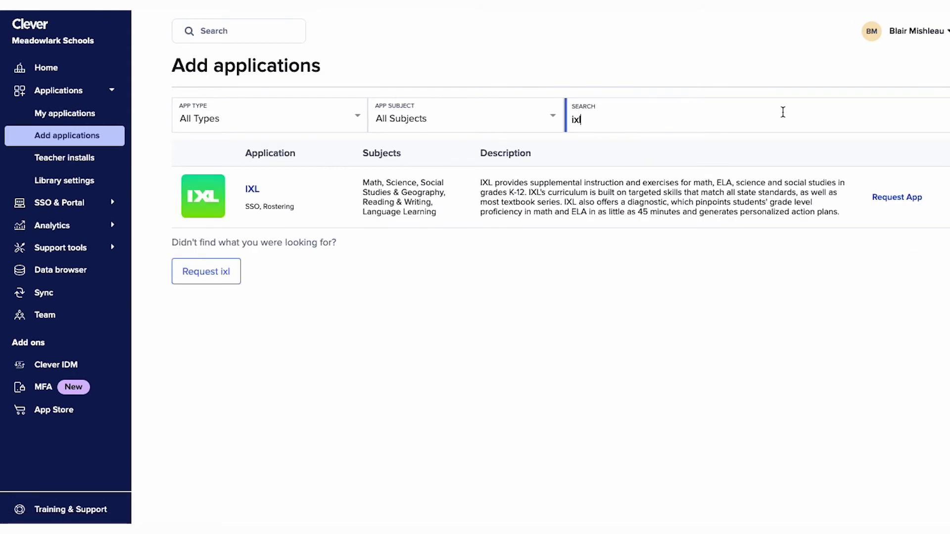
{"action": "left_click", "coordinate": [896, 198]}
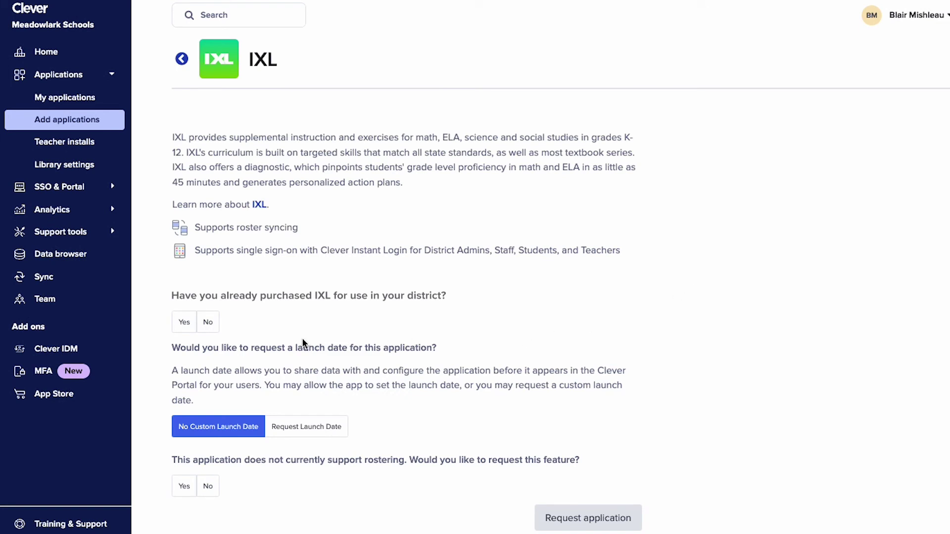
{"action": "left_click", "coordinate": [207, 327]}
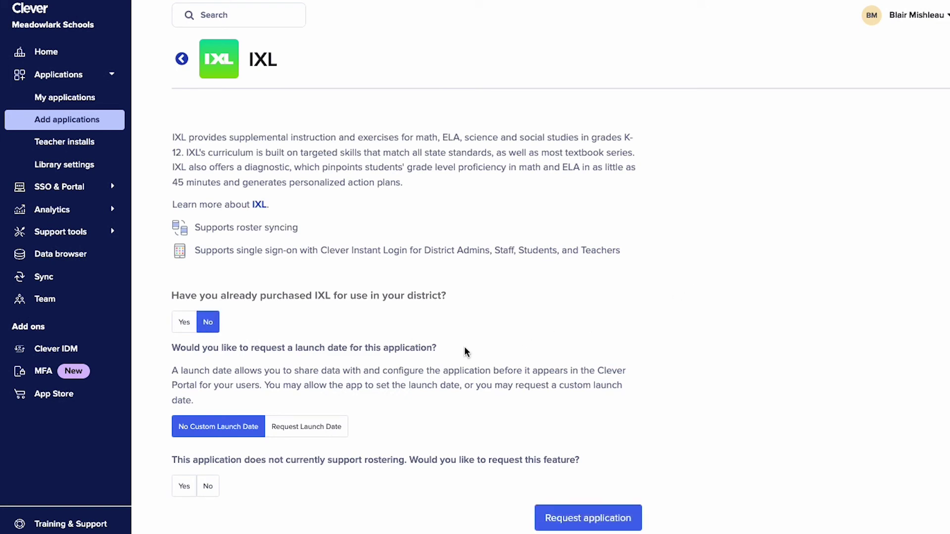
{"action": "left_click", "coordinate": [617, 516]}
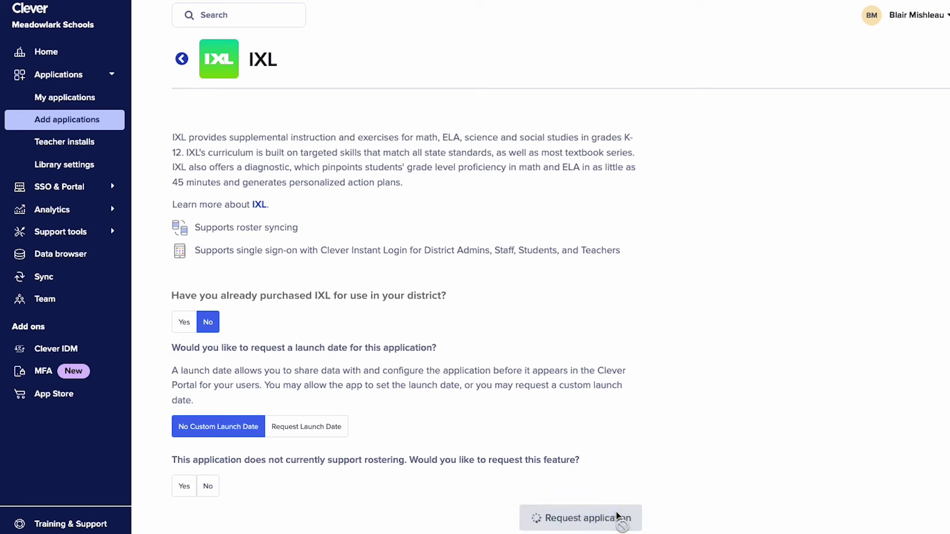